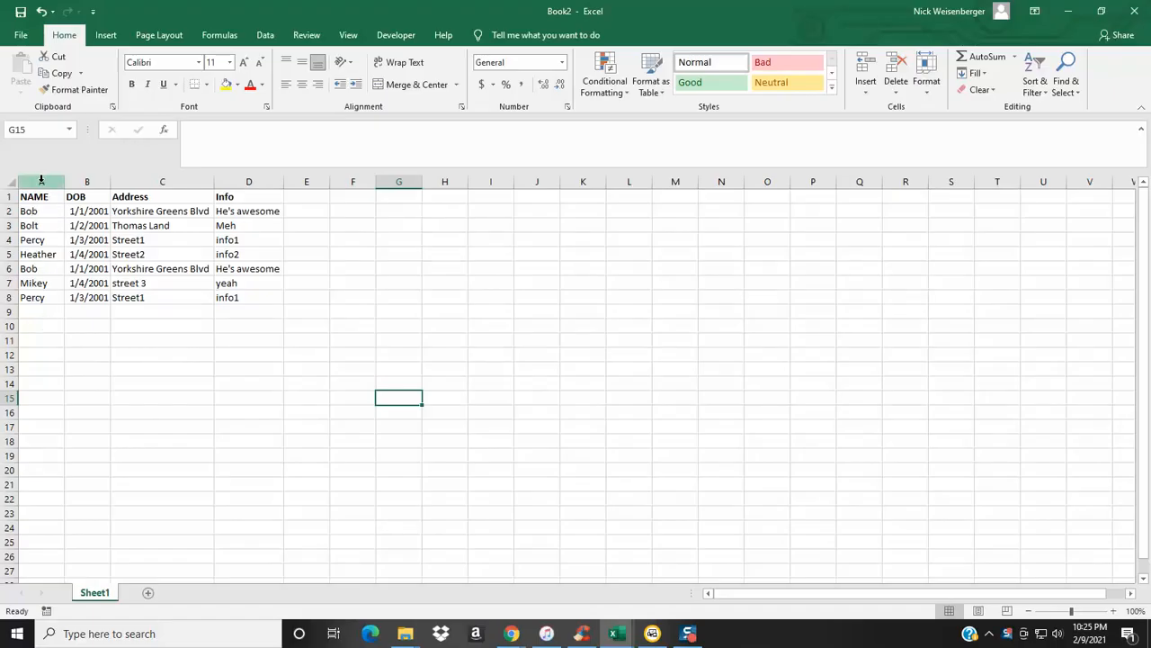
Select the whole NAME column and bring up the Conditional Formatting options.
left_click(40, 181)
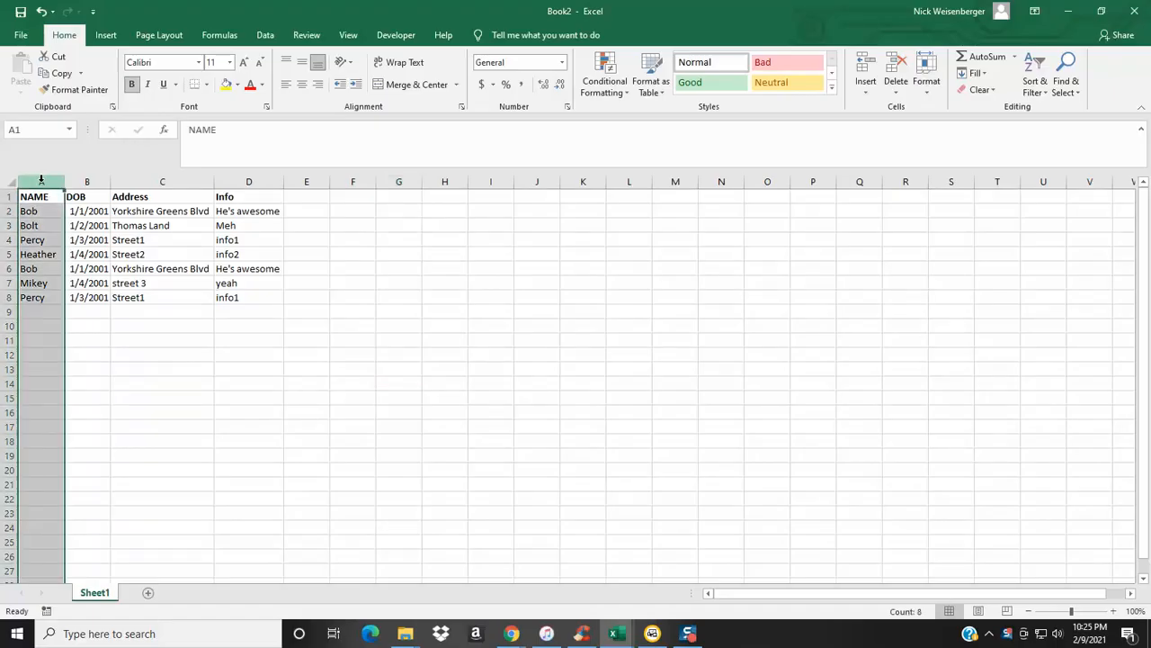
left_click(605, 81)
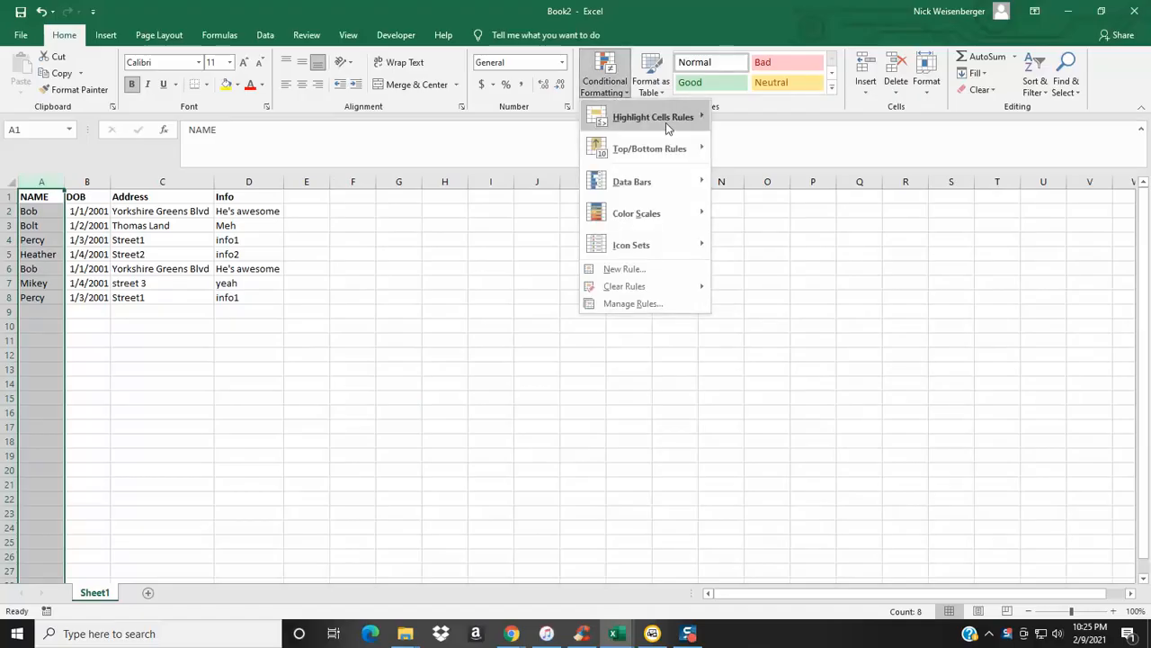
mouse_move(652, 117)
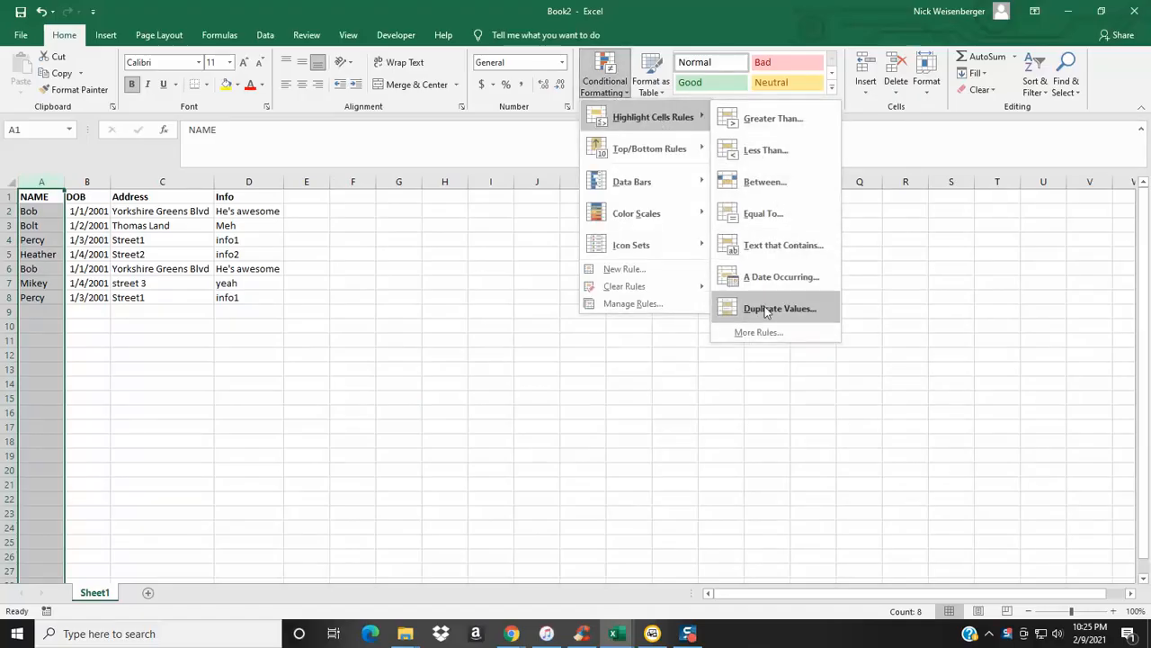
In the Duplicate Values dialog, try Unique then settle back on Duplicate.
left_click(767, 311)
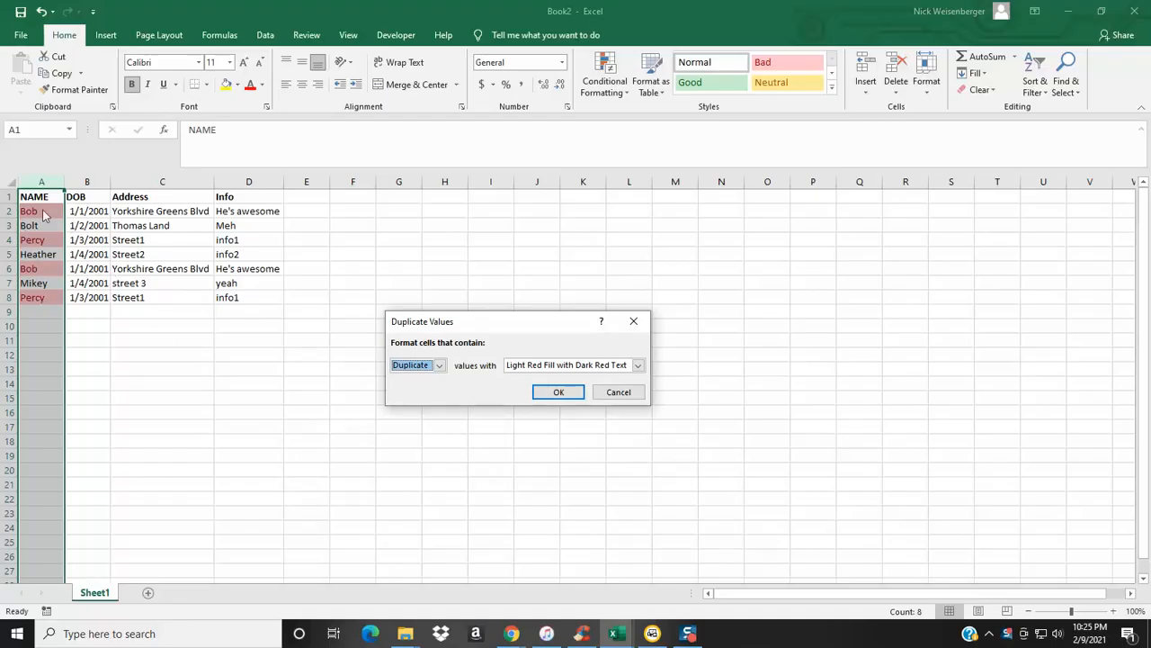
left_click(440, 364)
left_click(418, 385)
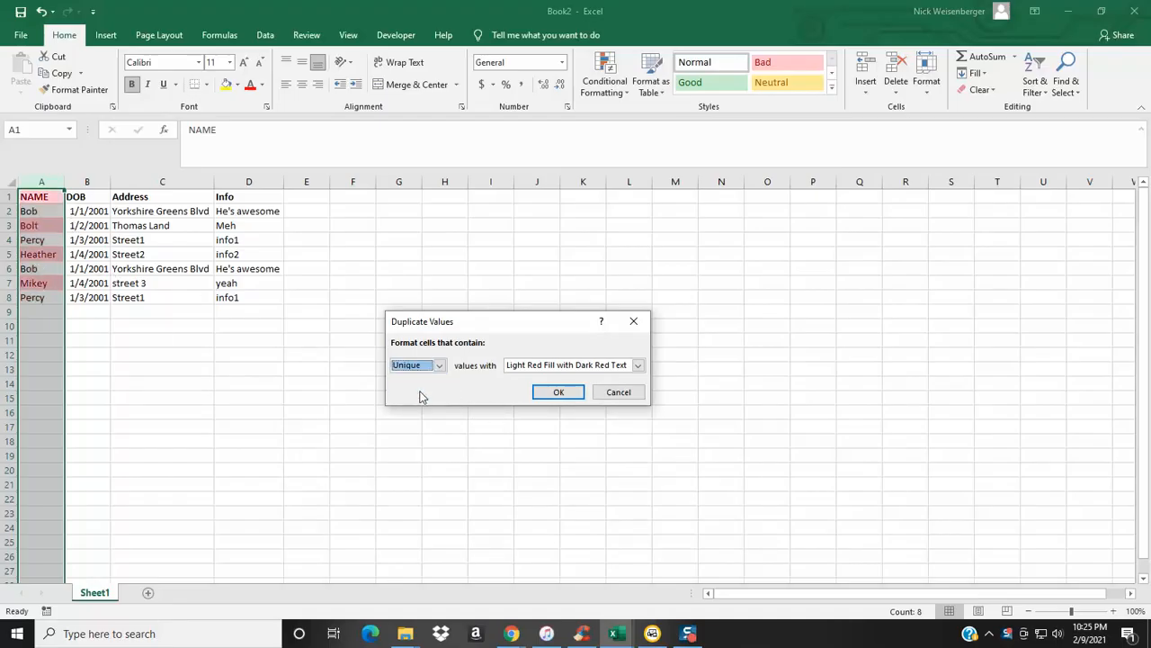
left_click(439, 364)
left_click(414, 378)
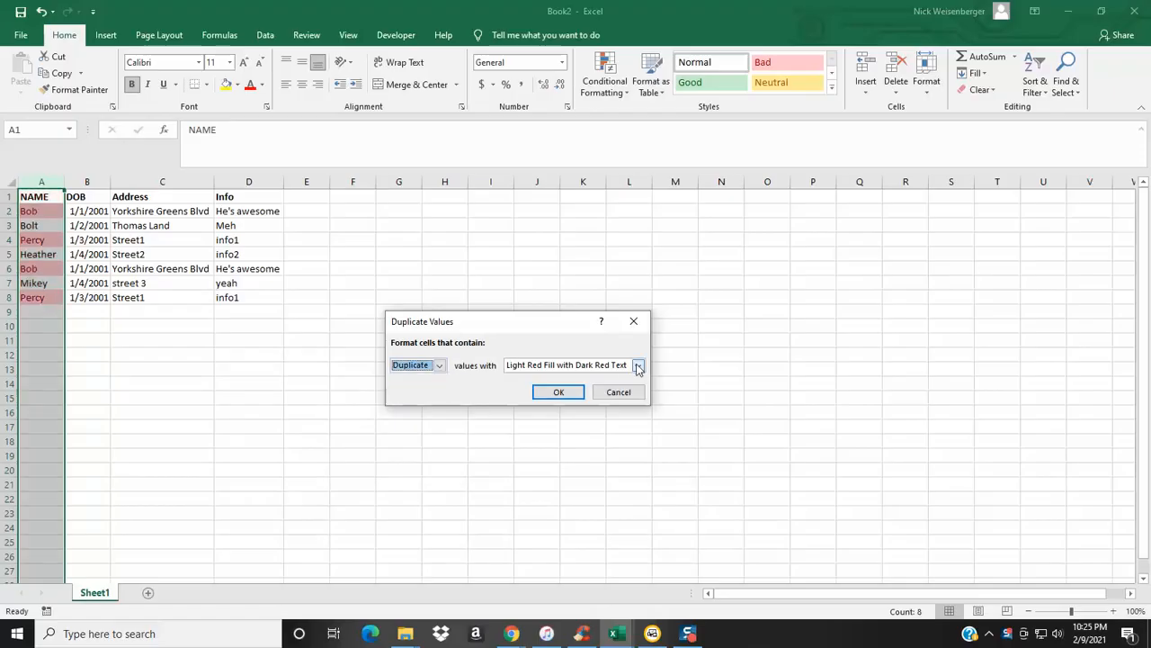
Preview yellow fill, then apply Light Red Fill with Dark Red Text and confirm the rule.
left_click(638, 364)
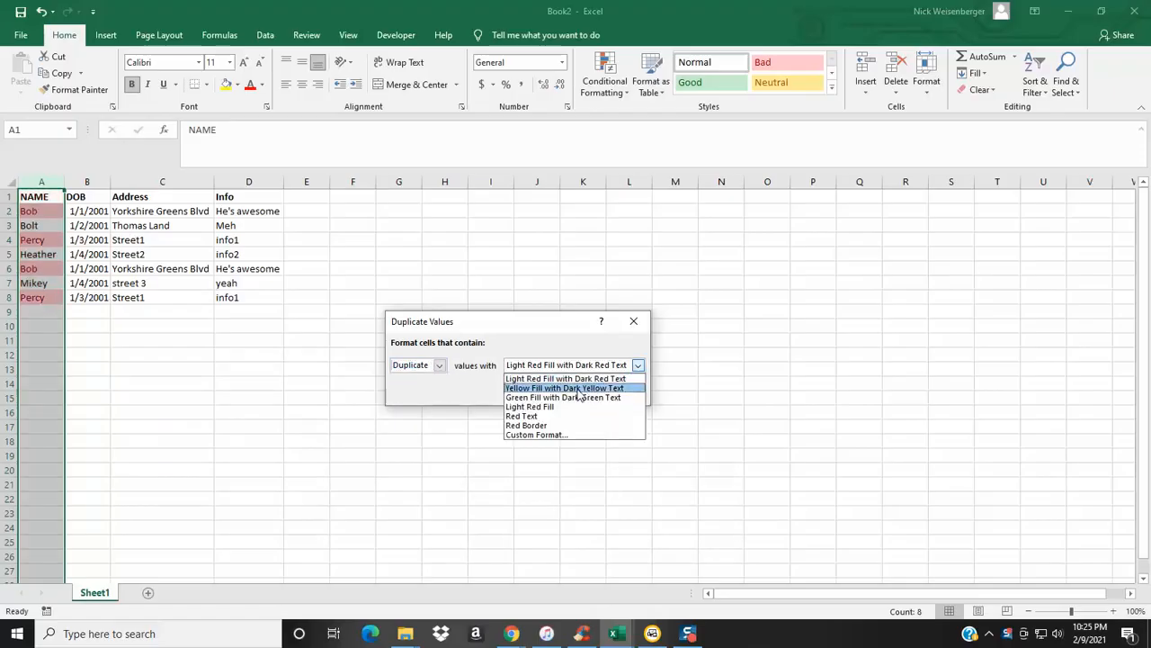
left_click(564, 387)
left_click(637, 364)
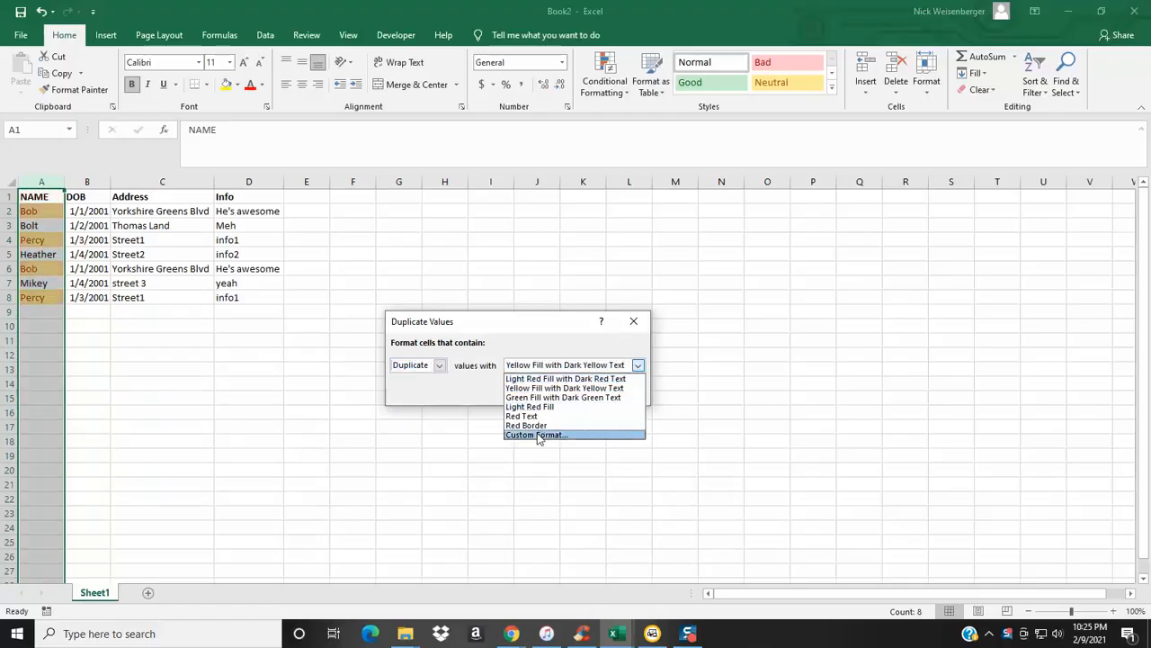
left_click(556, 379)
left_click(560, 392)
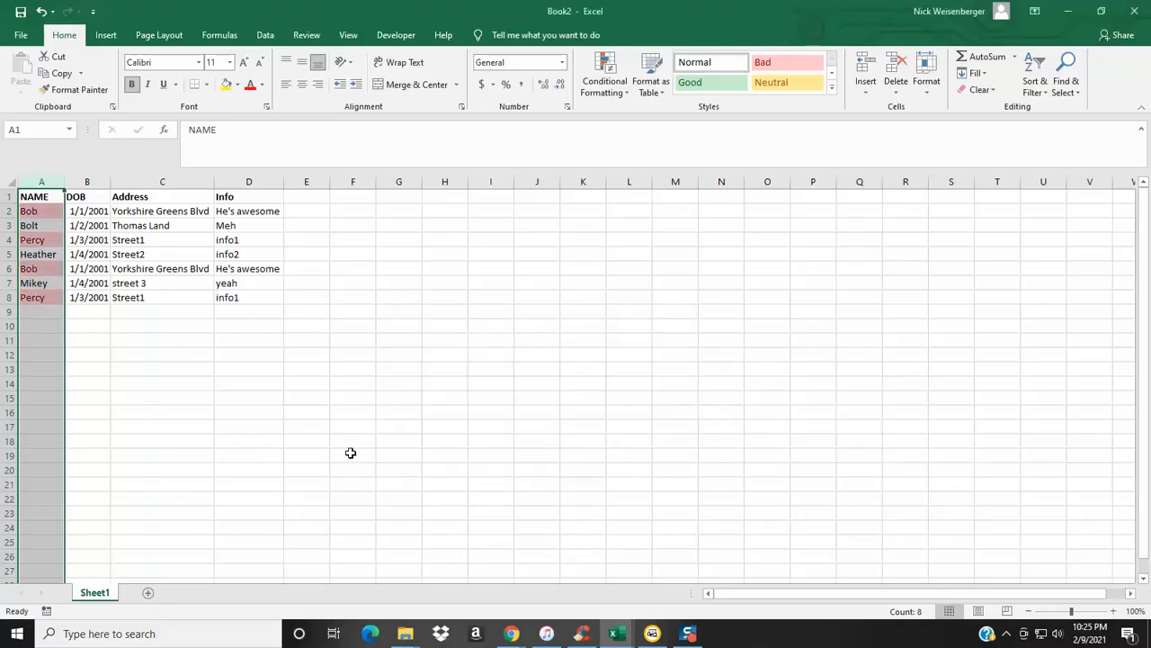
left_click(353, 455)
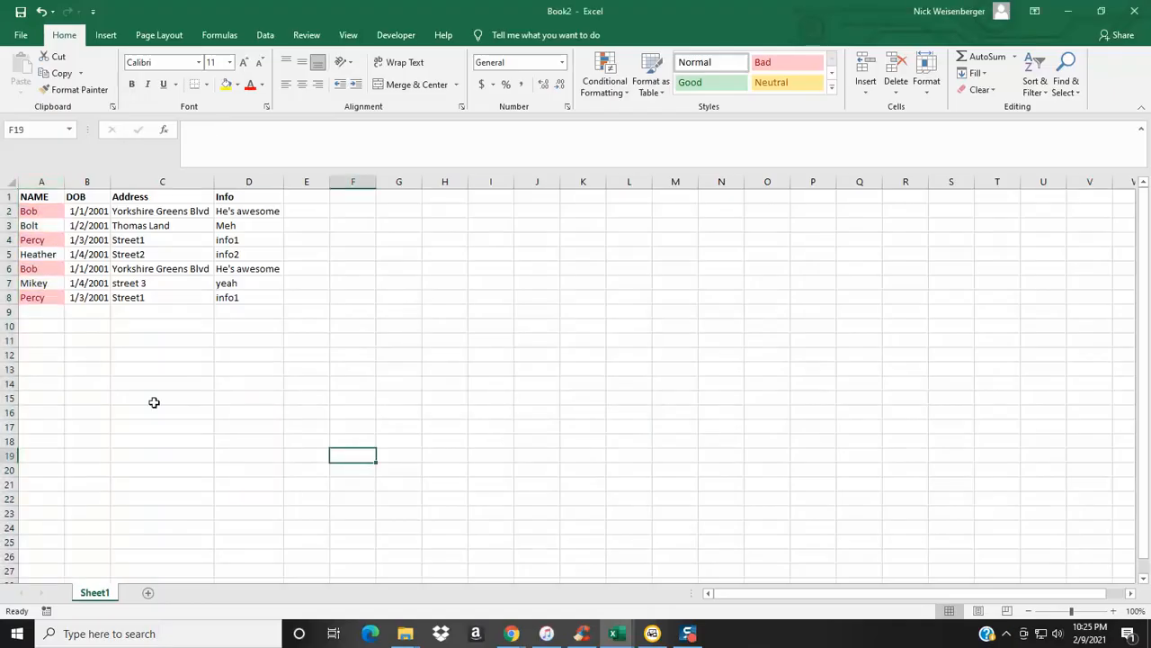
Delete the repeated name in A8, then undo to restore it and clear the highlighting.
left_click(40, 298)
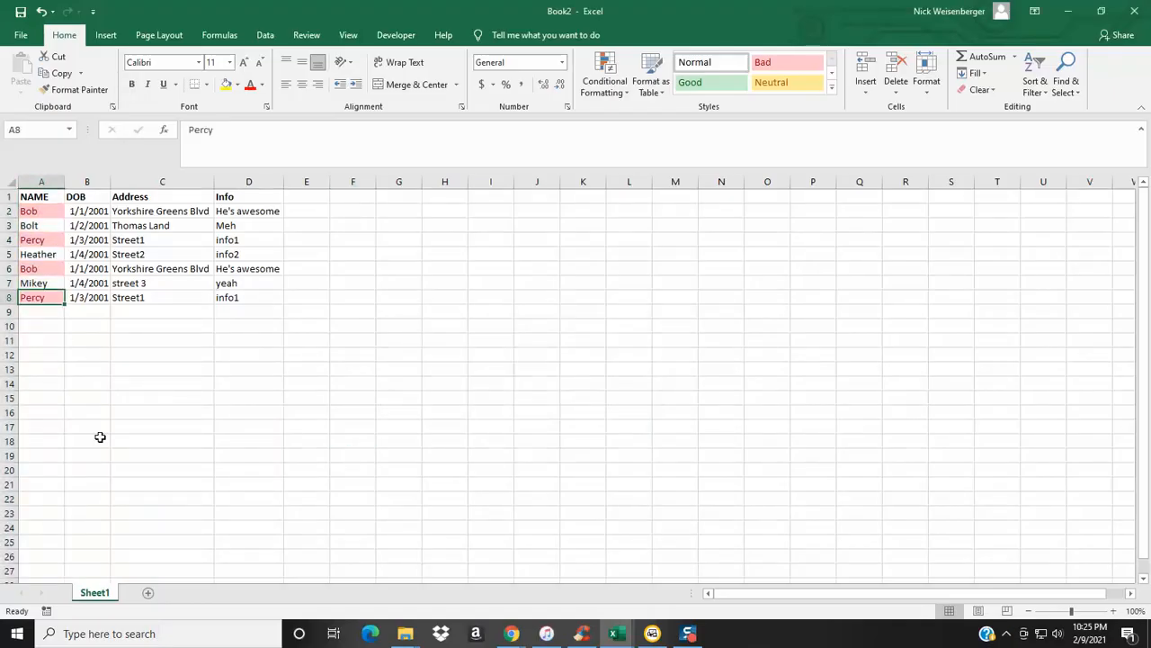
key("Delete")
left_click(99, 426)
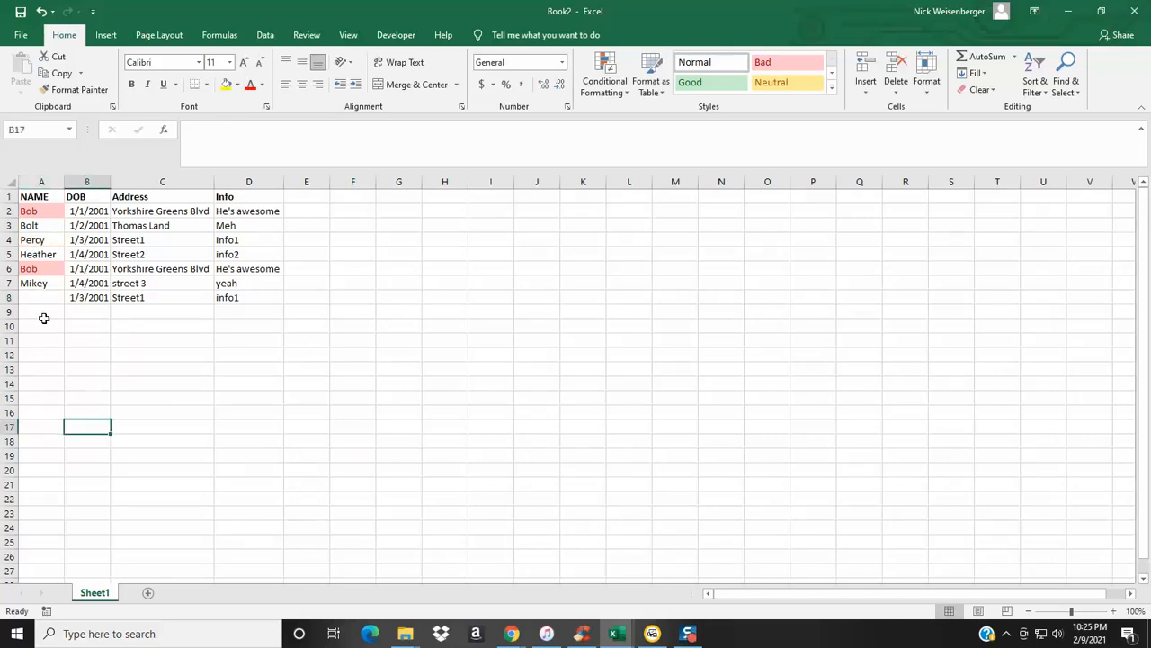
left_click(41, 11)
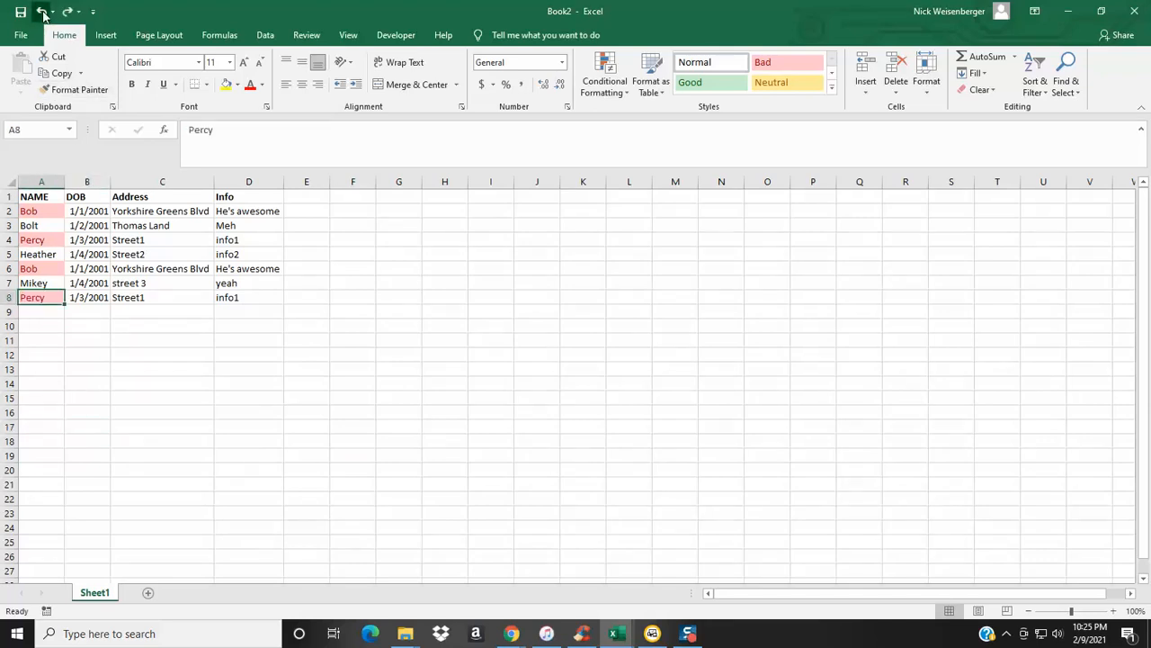
left_click(159, 397)
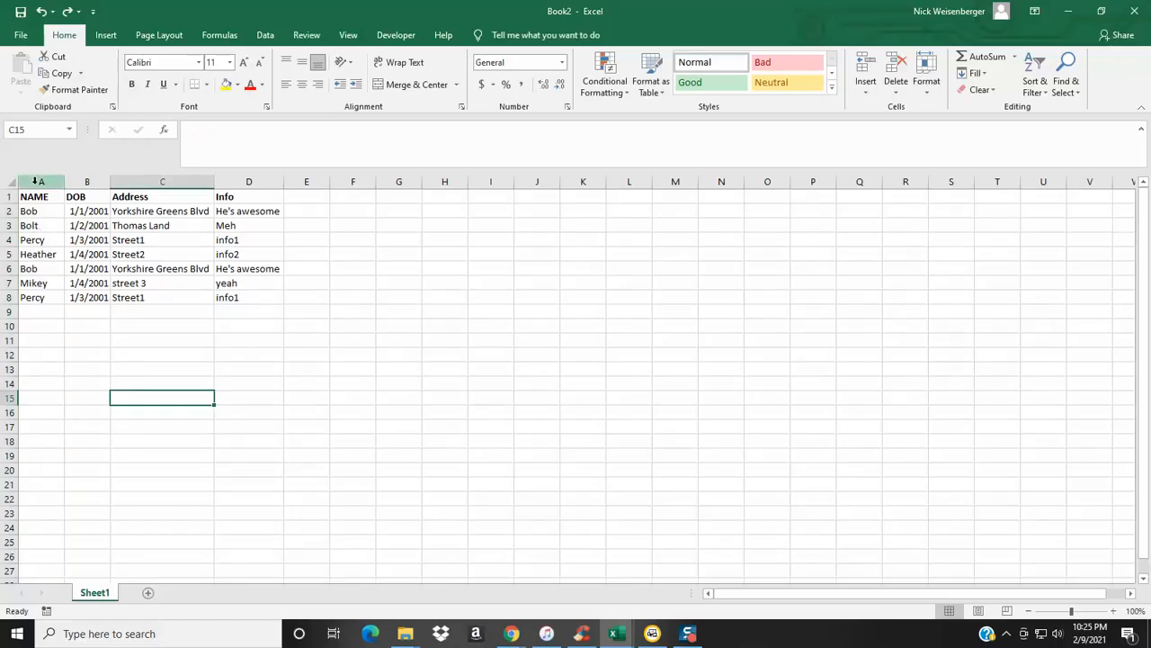
Select columns A–D and bring up the Duplicate Values highlighting dialog.
left_click_drag(40, 182, 249, 183)
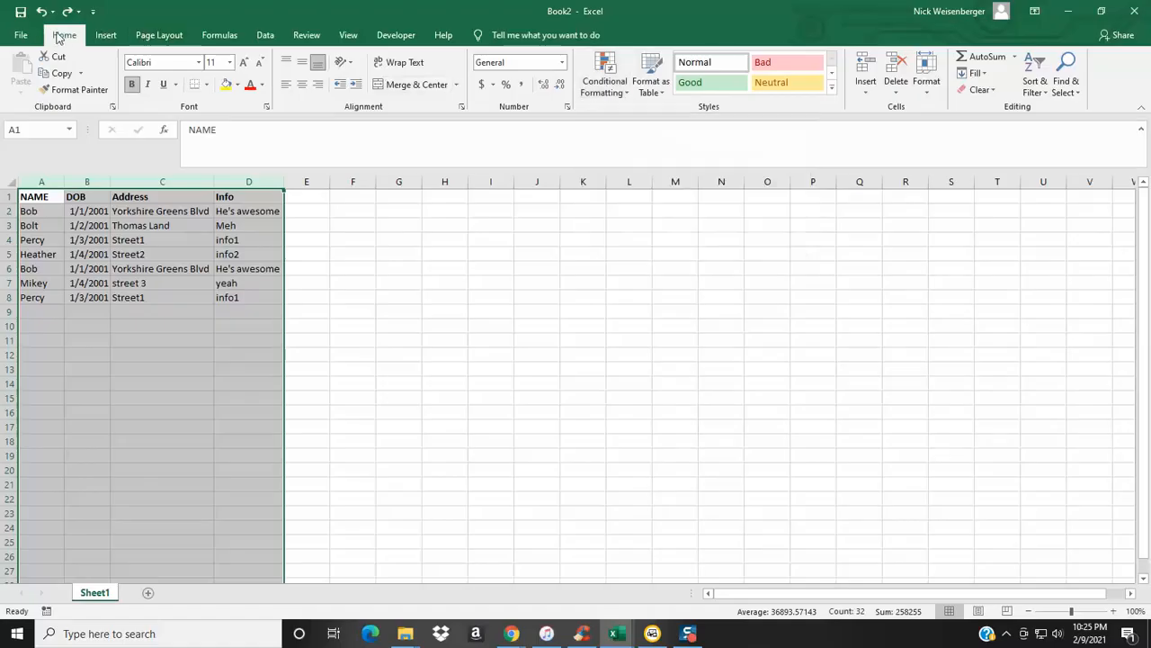
left_click(604, 85)
mouse_move(652, 117)
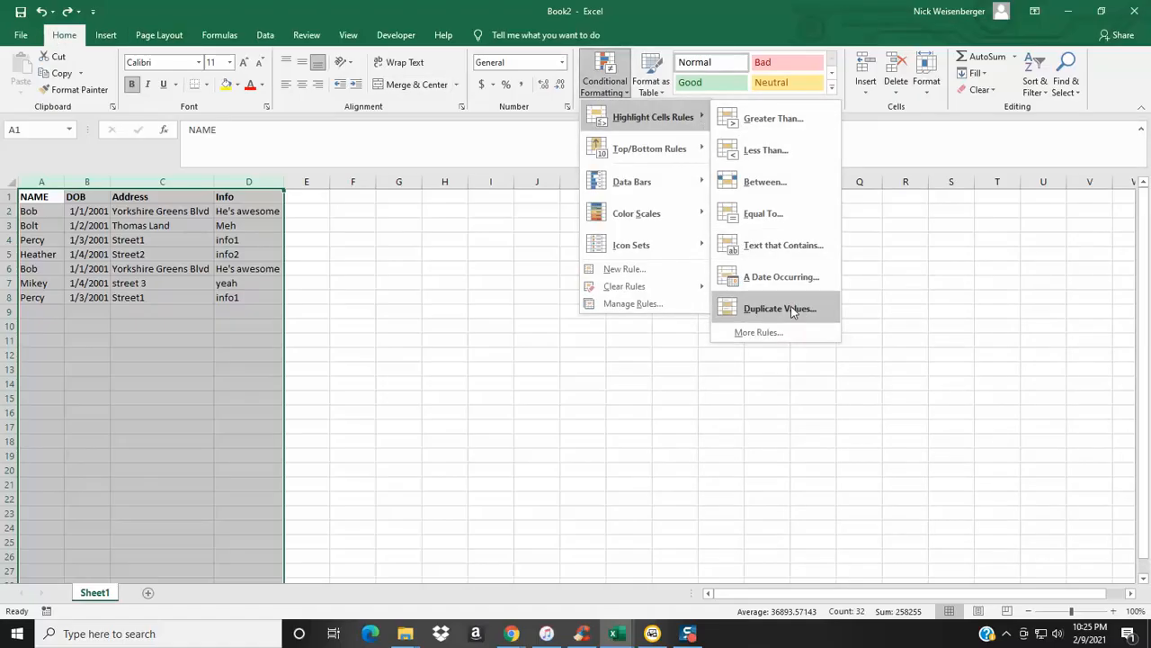
left_click(780, 309)
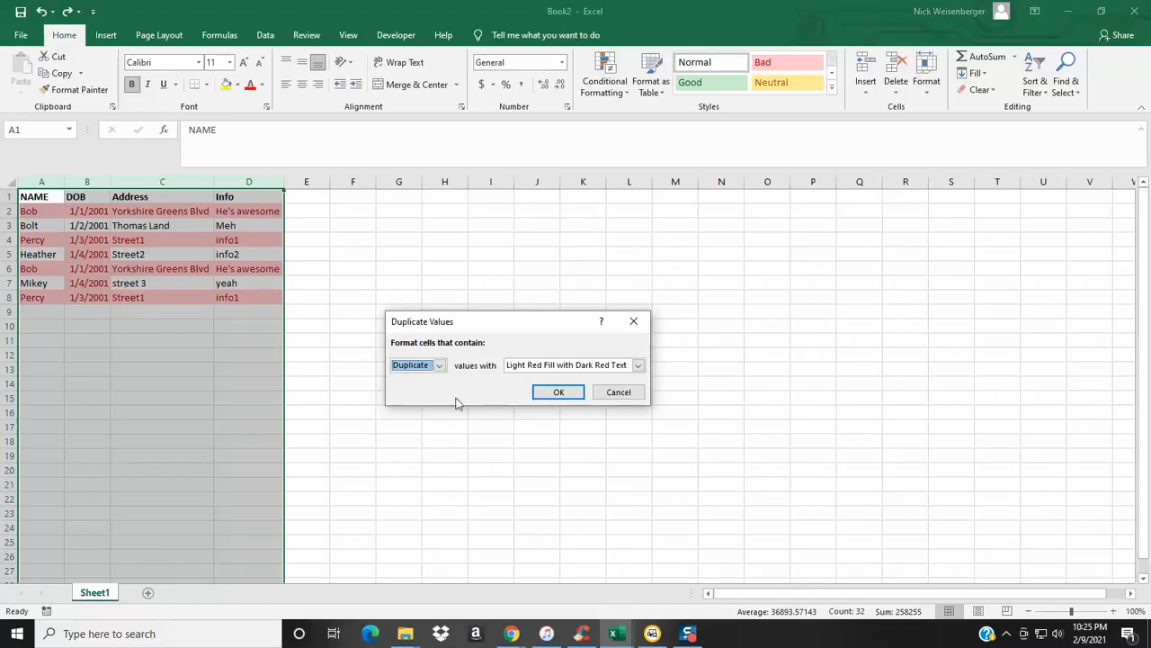
Confirm the light red duplicate rule on A–D and set Mikey's DOB in B7 to 1/5/2021.
left_click(559, 391)
left_click(88, 283)
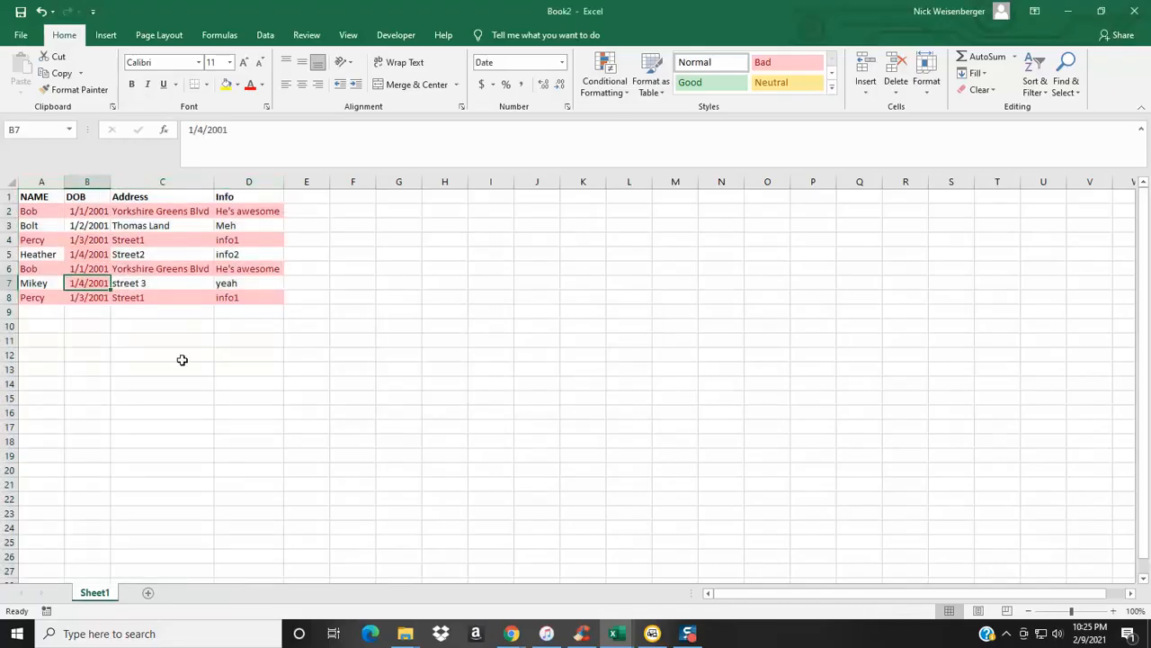
type("1/5/")
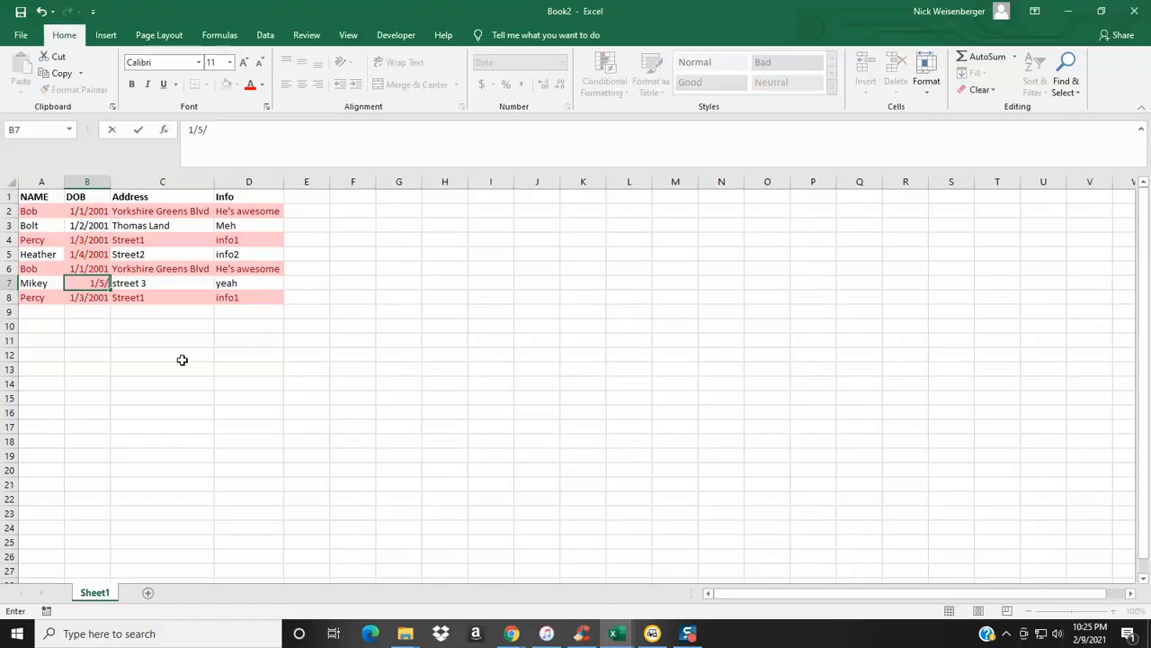
type("21")
key("Return")
left_click(150, 360)
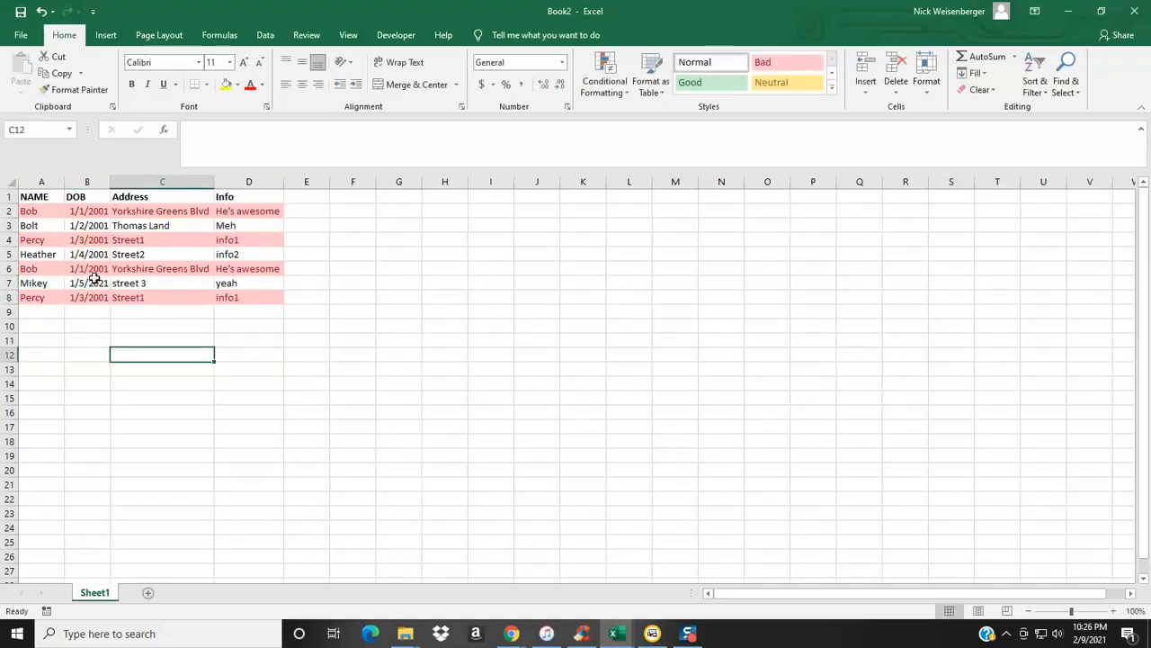